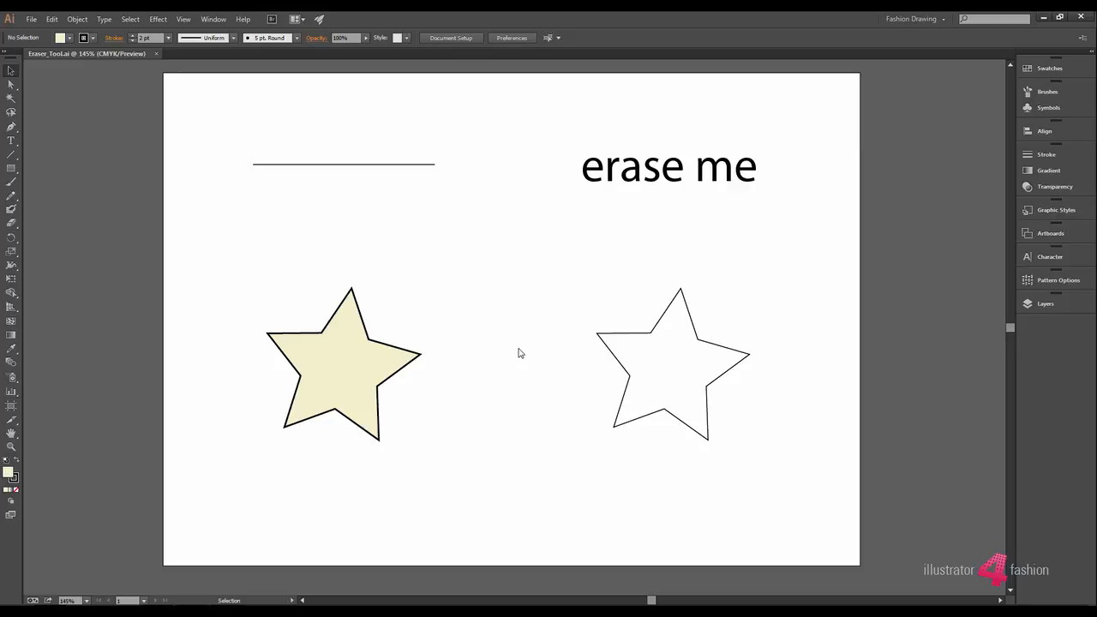
Erase a gap across the middle of the horizontal line with the Eraser tool.
left_click(11, 223)
key("shift+e")
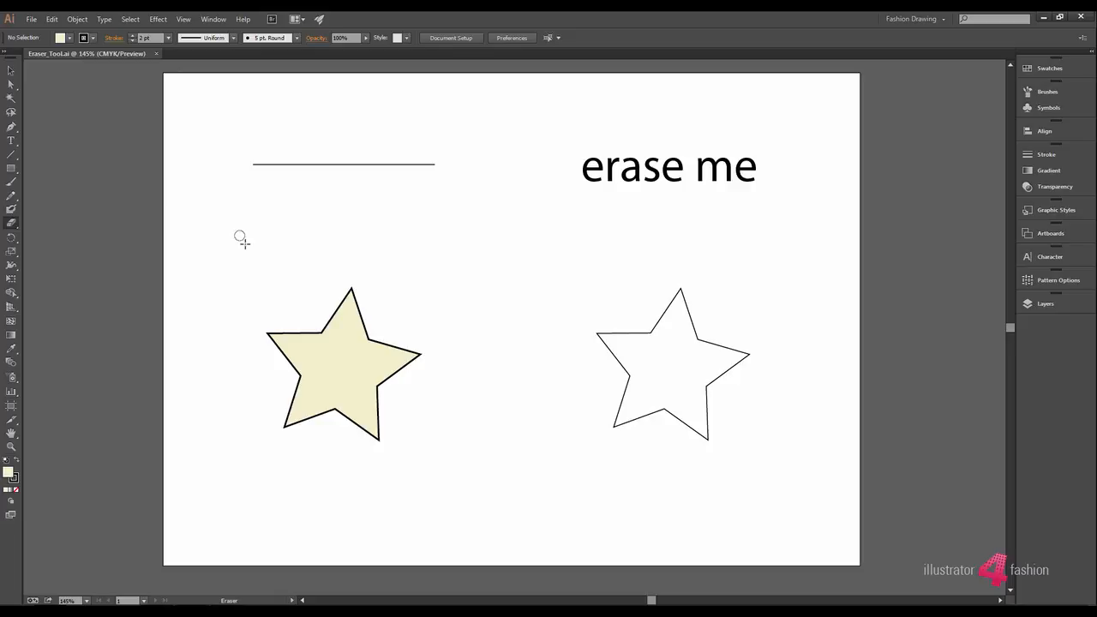
left_click_drag(338, 145, 348, 222)
Check the split line by selecting each half separately, and clear the selection.
key("v")
left_click(312, 165)
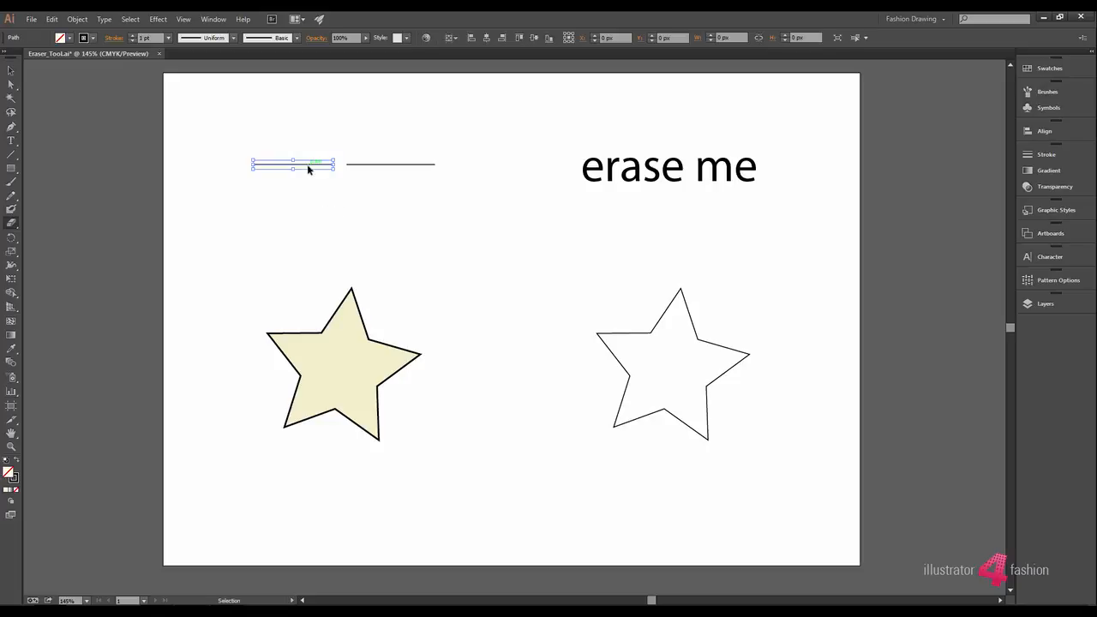
key("shift+e")
key("v")
left_click(341, 206)
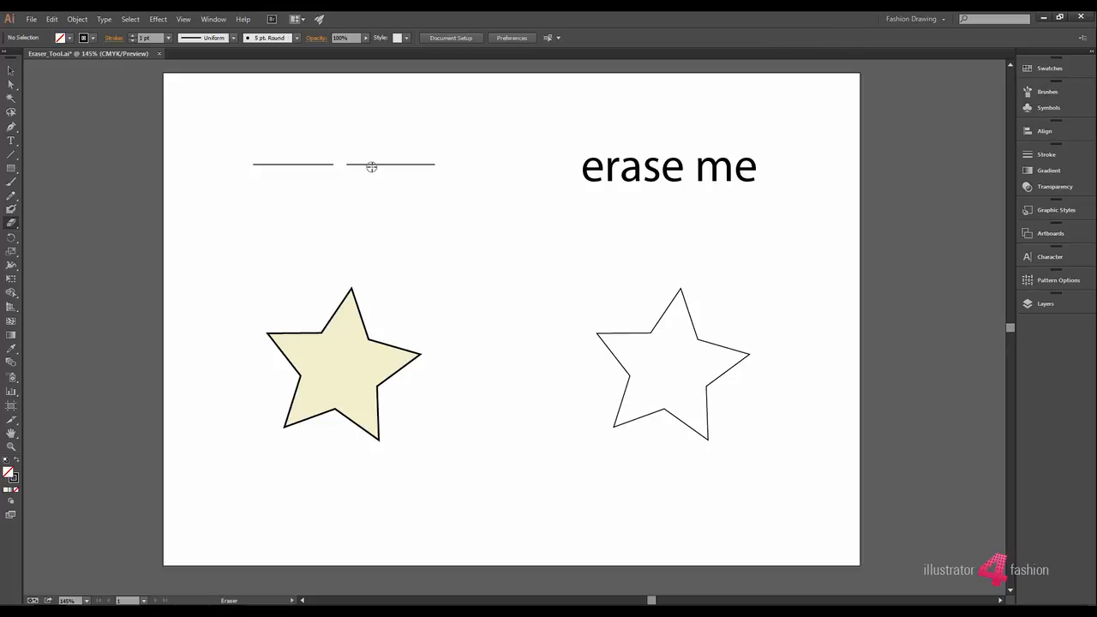
left_click(372, 164)
key("shift+e")
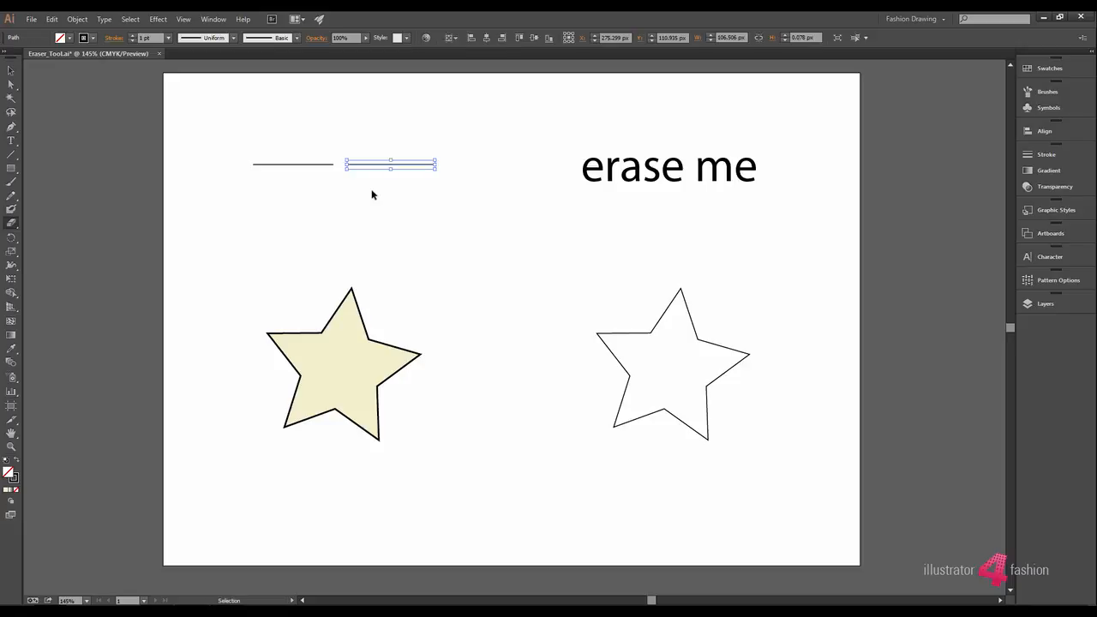
left_click(372, 191, "ctrl")
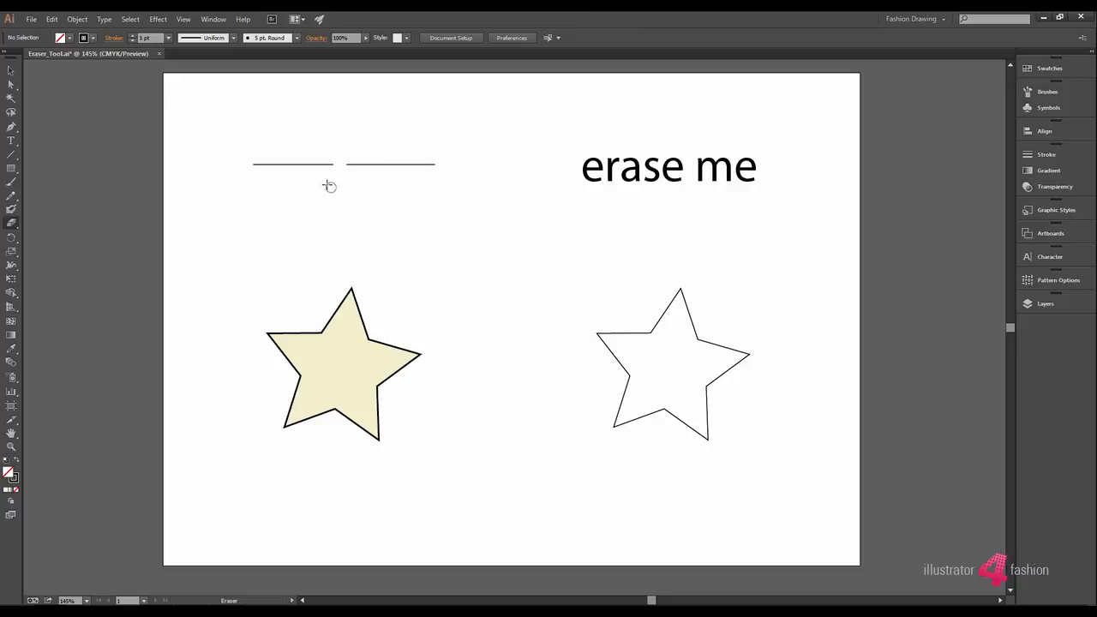
Erase a curved diagonal band through the filled star and a second band through only its selected lower-left piece.
mouse_move(314, 312)
left_mouse_down()
mouse_move(329, 363)
mouse_move(401, 419)
left_mouse_up()
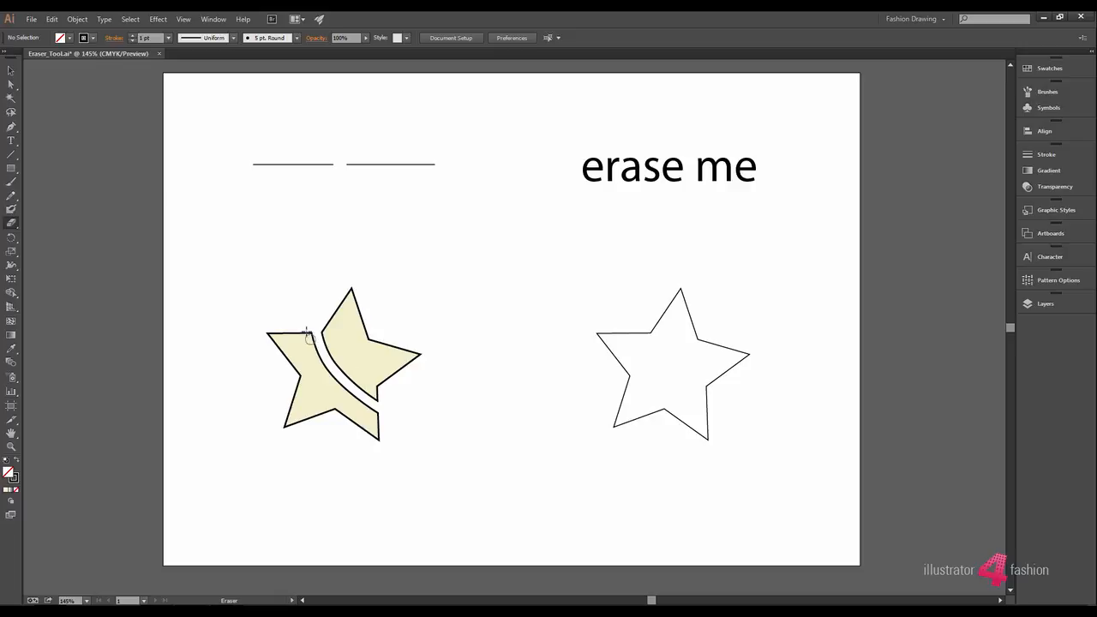
key("v")
mouse_move(288, 296)
left_mouse_down()
mouse_move(340, 366)
mouse_move(290, 351)
mouse_move(296, 345)
left_mouse_up()
key("shift+e")
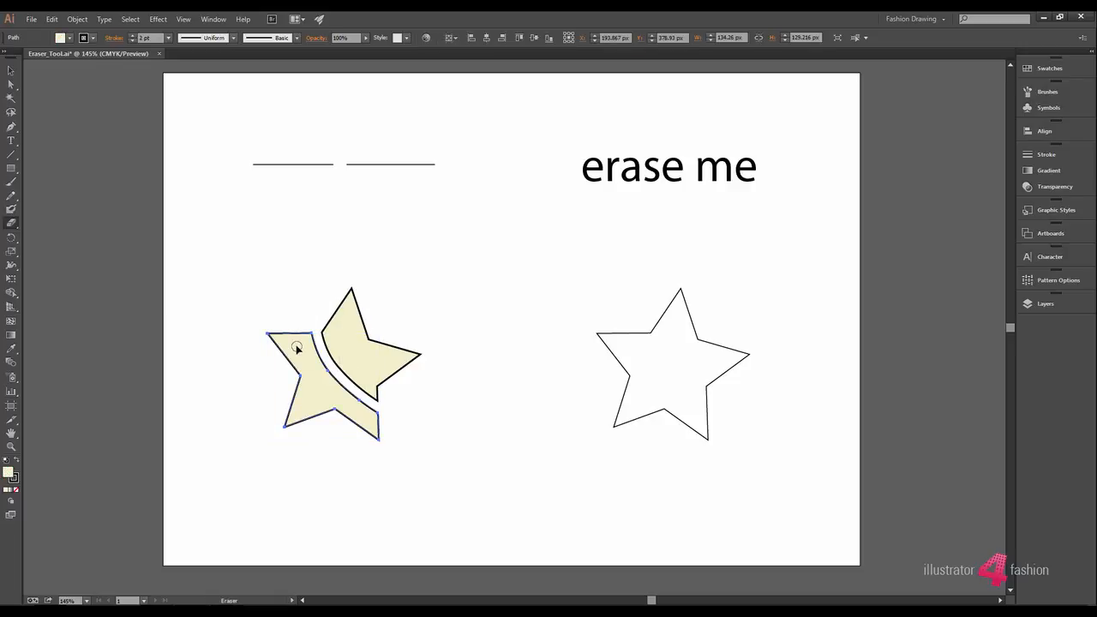
left_click_drag(367, 337, 243, 399)
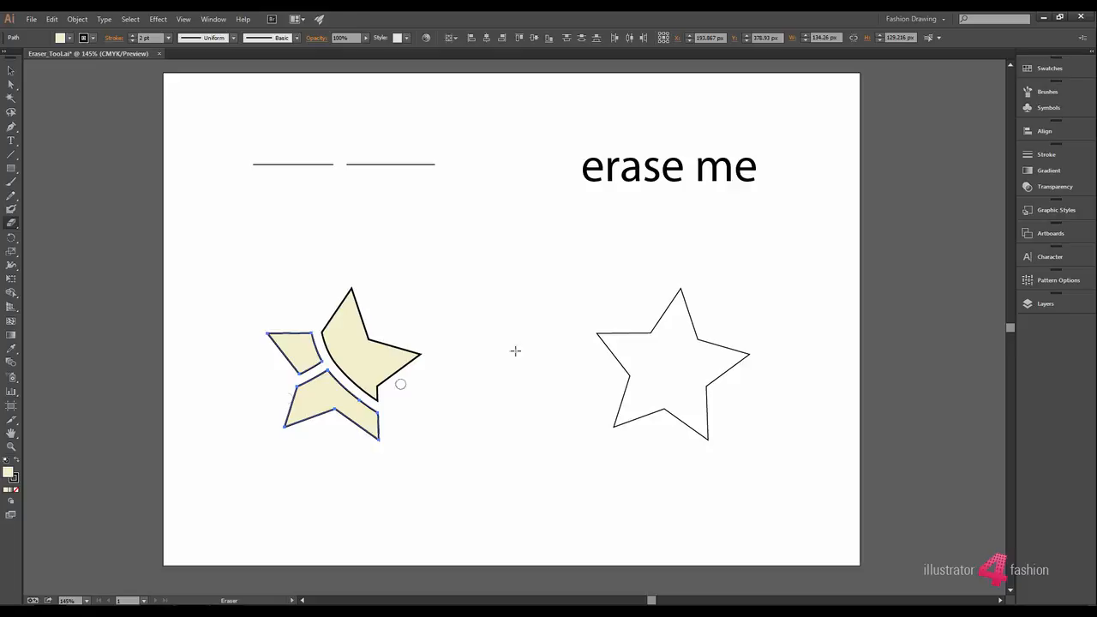
key("v")
key("ctrl+shift+a")
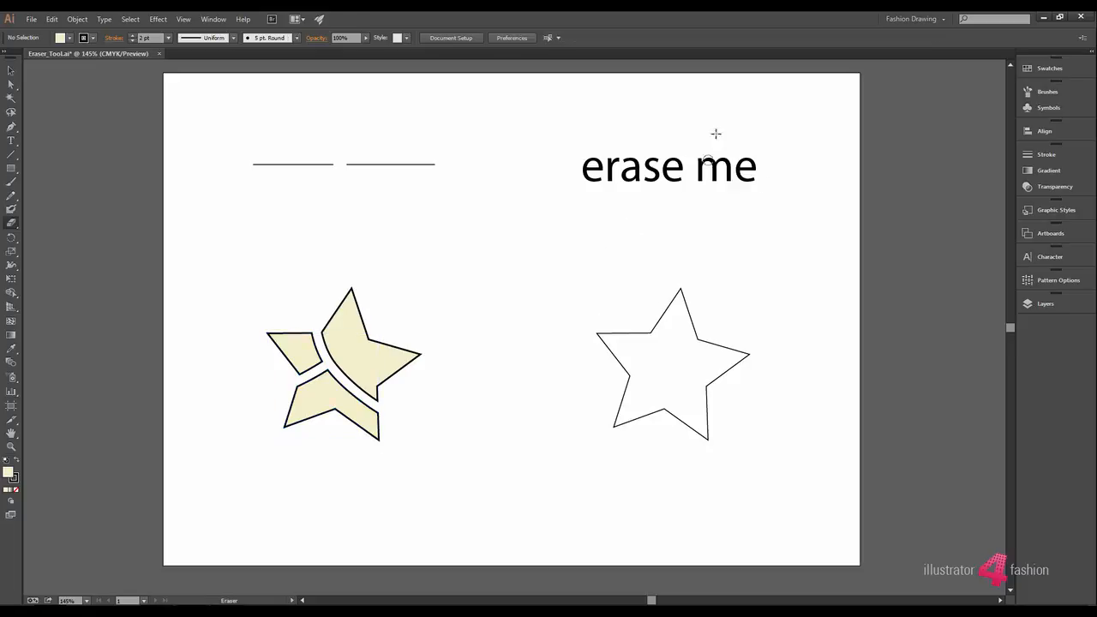
Try to erase across the live "erase me" text, and expand the text with Object and Fill enabled.
left_click_drag(718, 130, 565, 239)
left_click(687, 168, "ctrl")
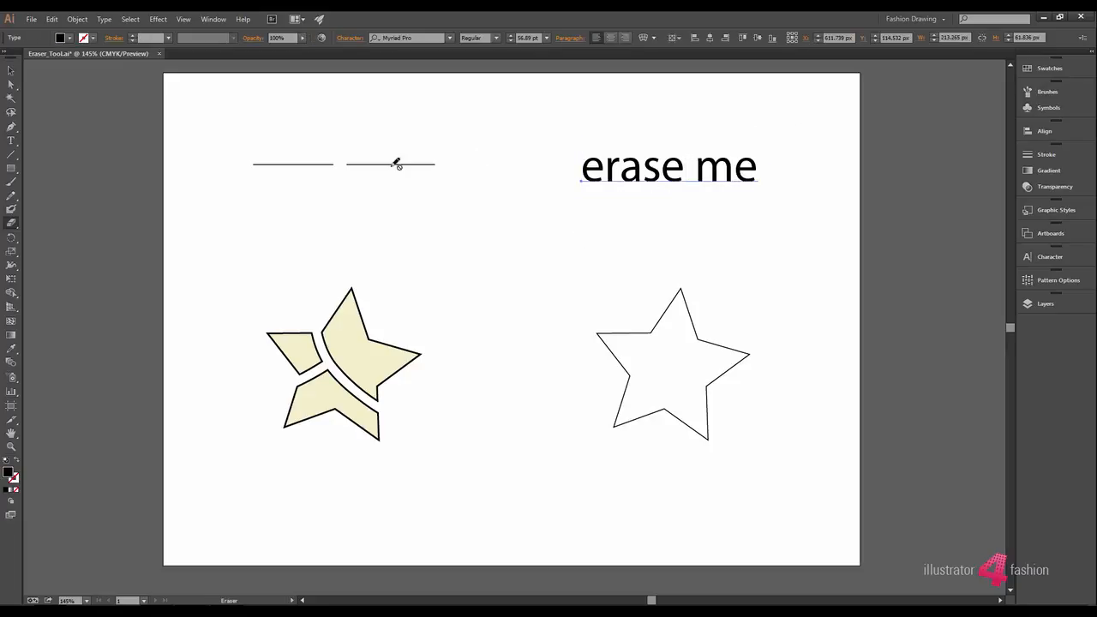
left_click(73, 19)
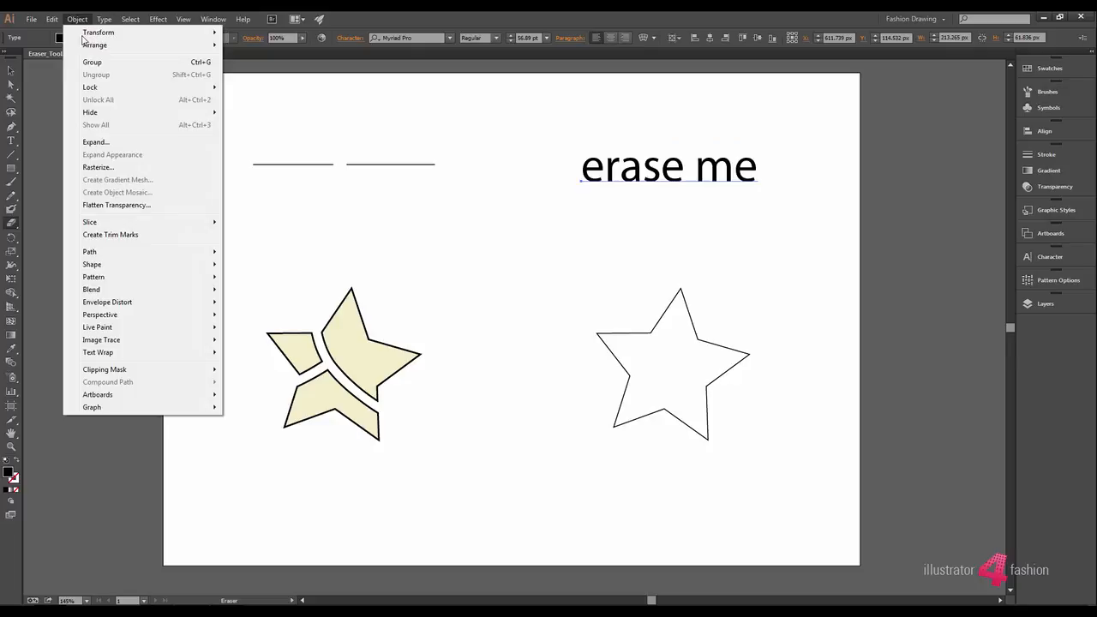
left_click(114, 142)
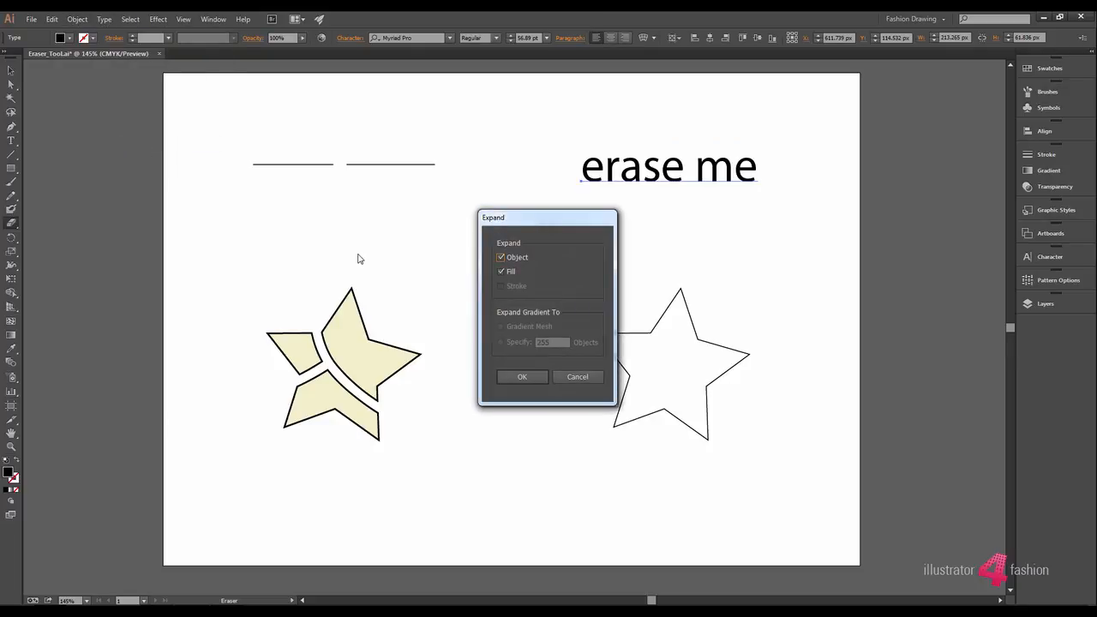
left_click(521, 377)
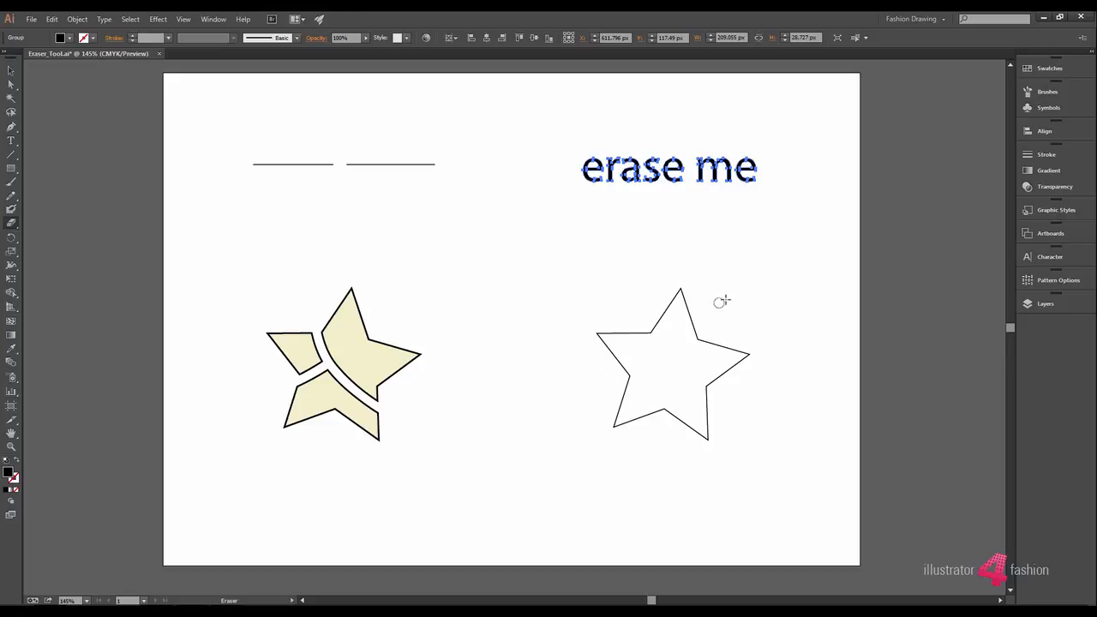
Erase a diagonal band through the letters "a" and "s" of the expanded text and clear the selection.
left_click_drag(676, 147, 584, 223)
left_click(538, 267, "ctrl")
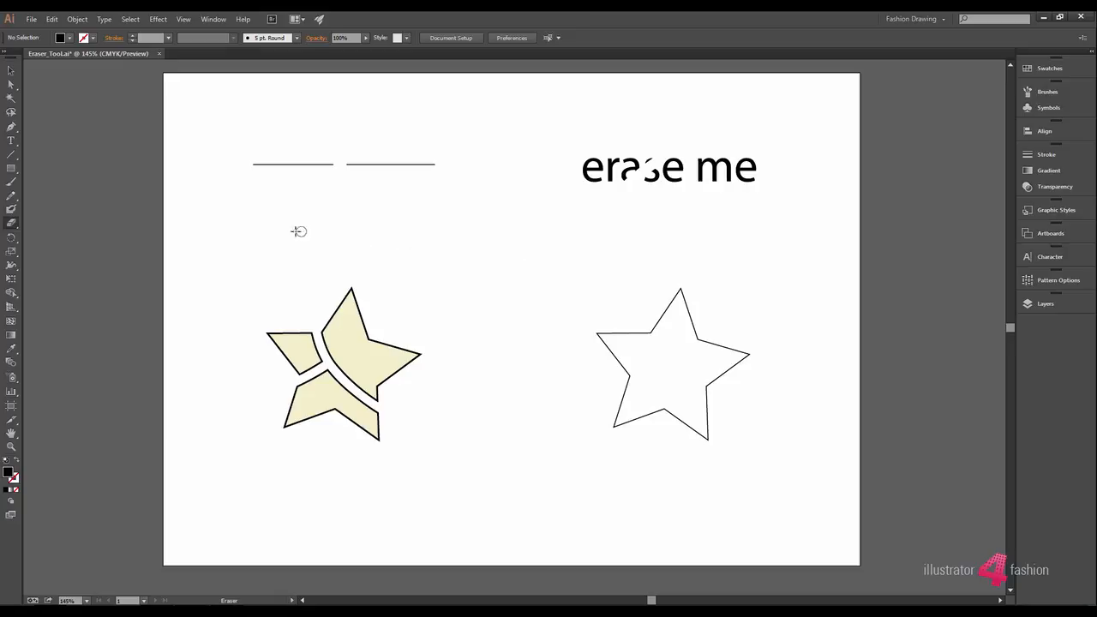
Set the eraser to 14° angle, 54% roundness and 83 pt size, and erase diagonally across the unfilled star.
double_click(12, 223)
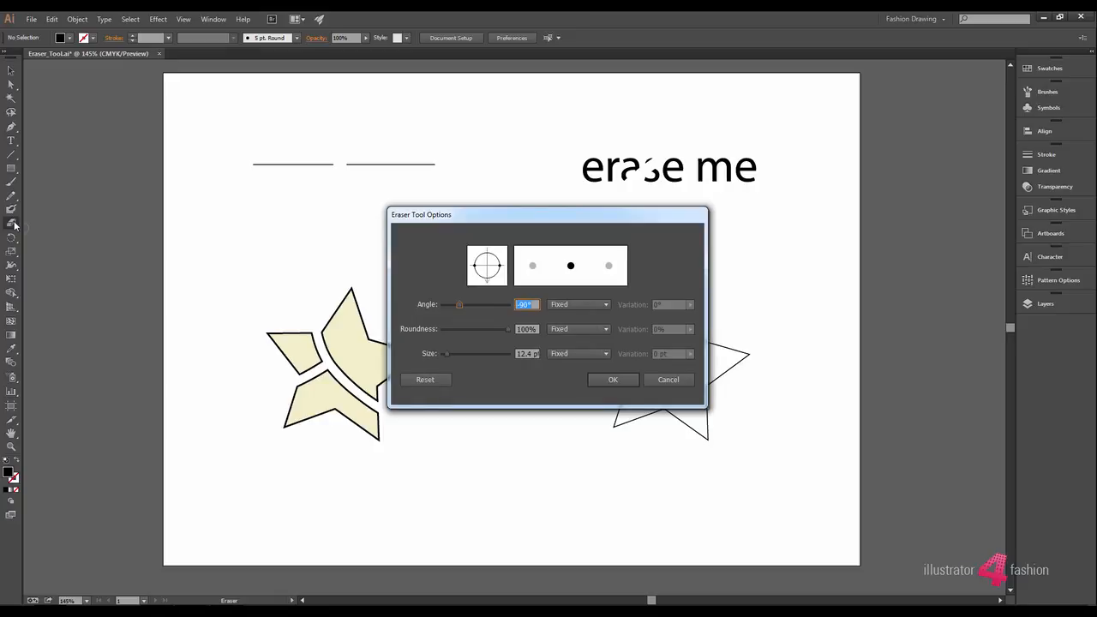
left_click(505, 330)
mouse_move(506, 328)
left_mouse_down()
mouse_move(475, 328)
mouse_move(462, 303)
mouse_move(479, 304)
left_mouse_up()
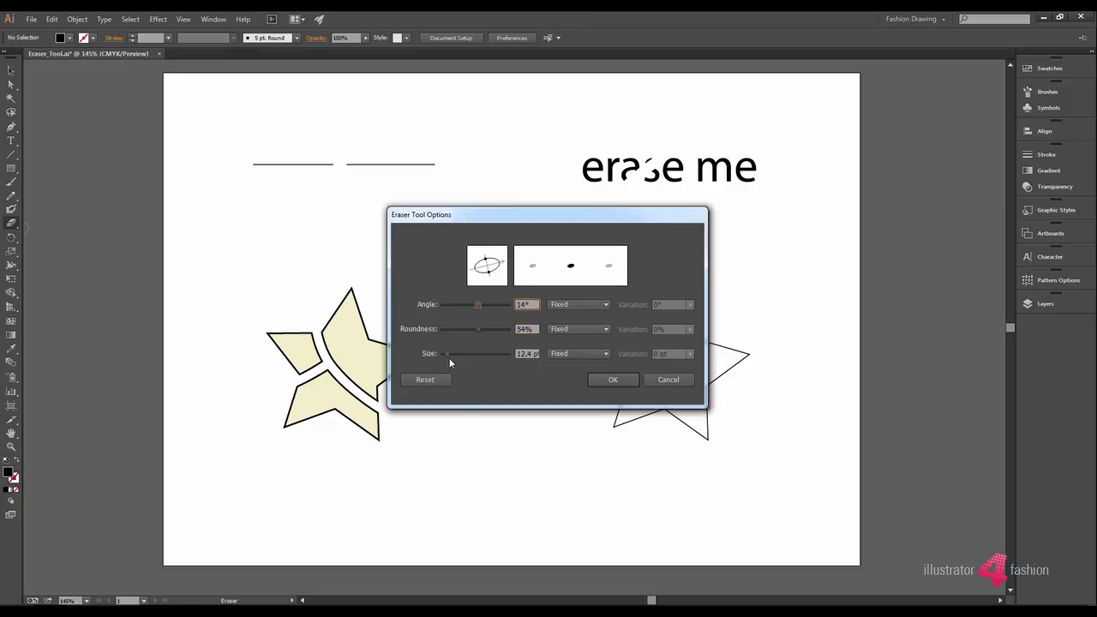
left_click_drag(447, 354, 470, 352)
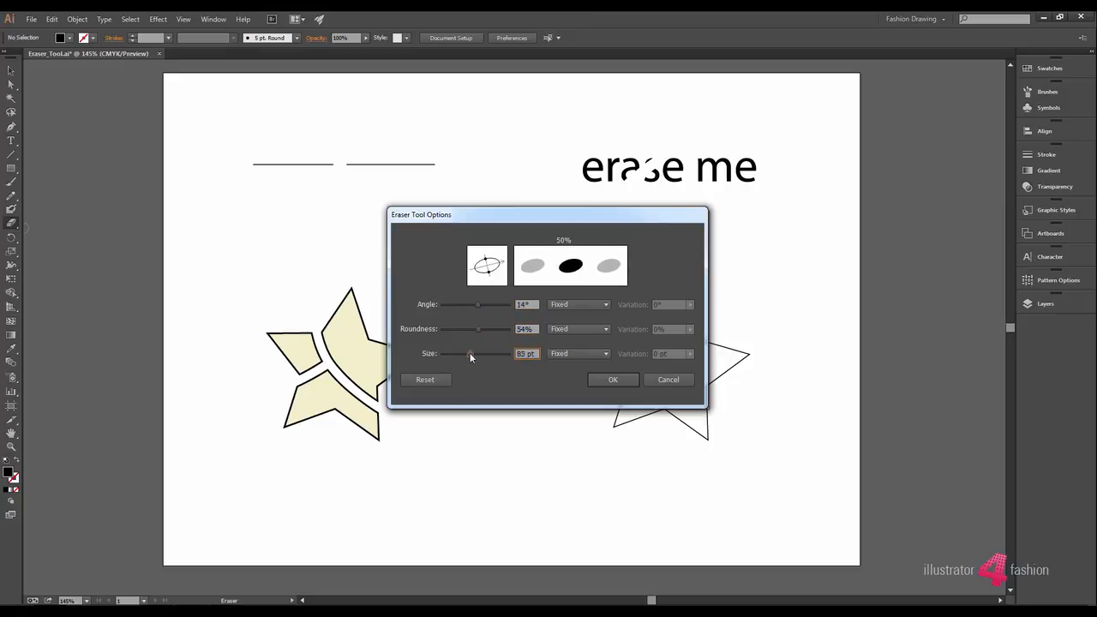
left_click(618, 380)
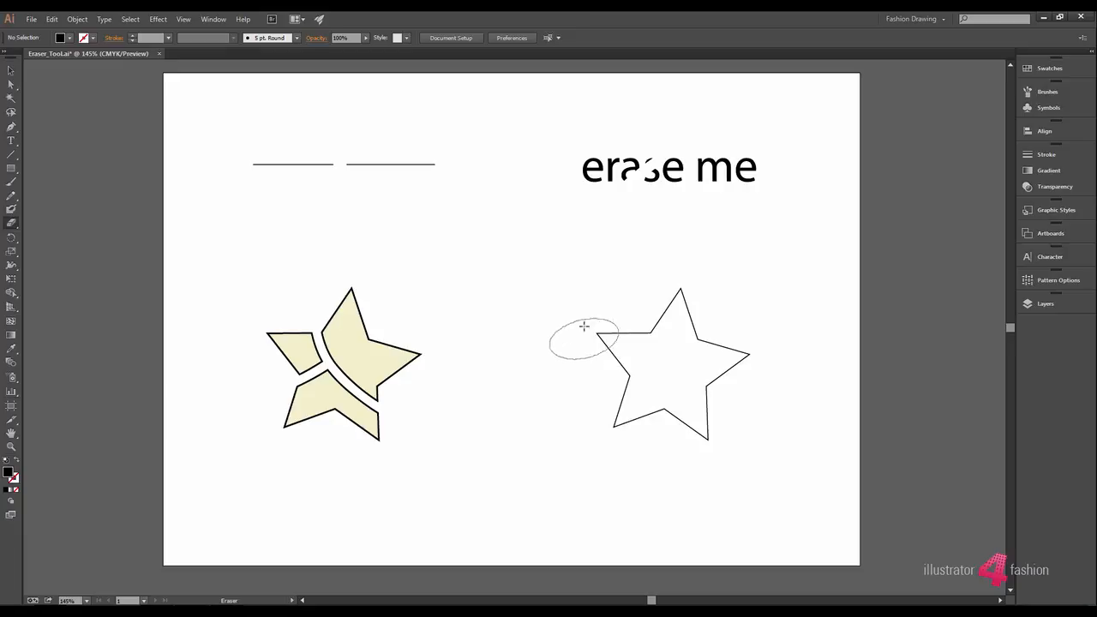
left_click_drag(594, 324, 723, 429)
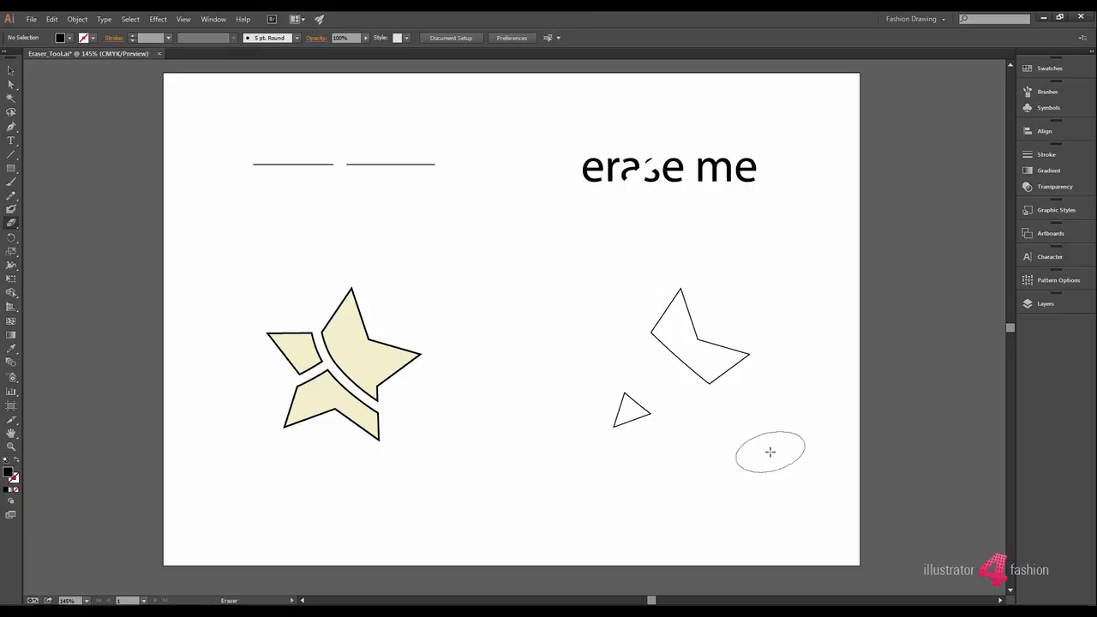
Reduce the eraser tip size by ten increments.
key("bracketleft")
key("bracketleft")
key("bracketleft")
key("bracketleft")
key("bracketleft")
key("bracketleft")
key("bracketleft")
key("bracketleft")
key("bracketleft")
key("bracketleft")
Close the document without saving the changes and reopen Eraser_Tool.ai from the recent files.
left_click(160, 53)
left_click(599, 327)
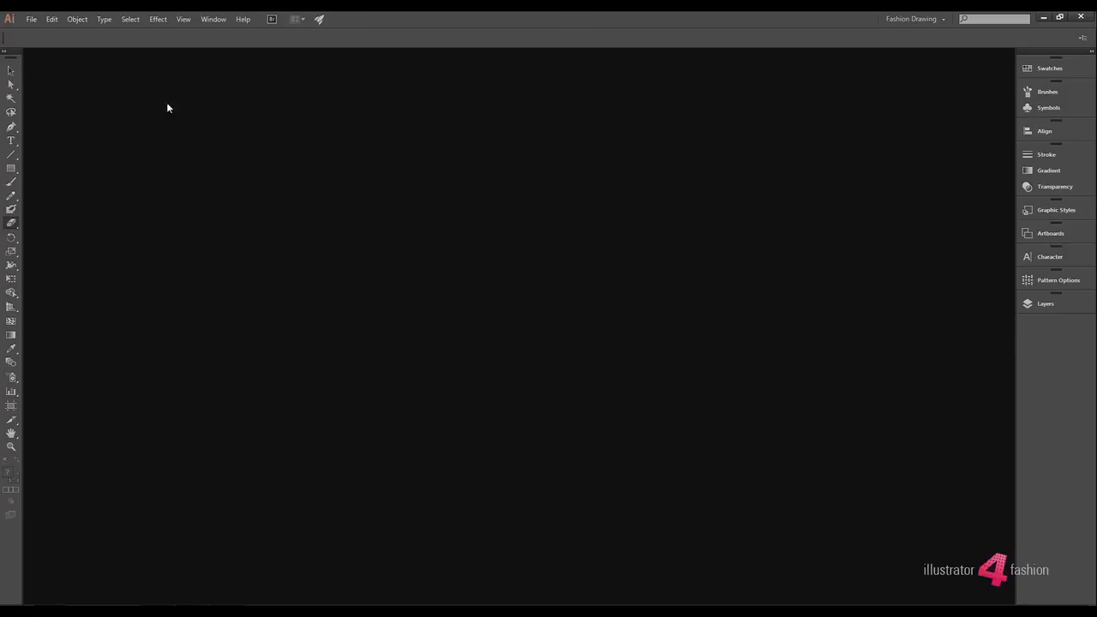
left_click(31, 19)
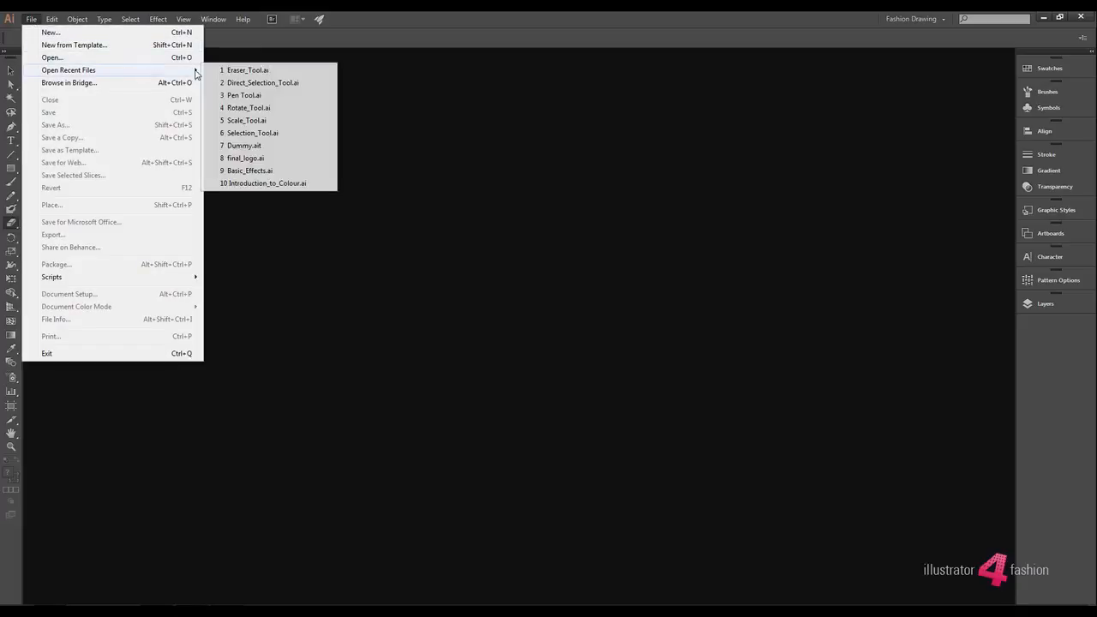
left_click(216, 70)
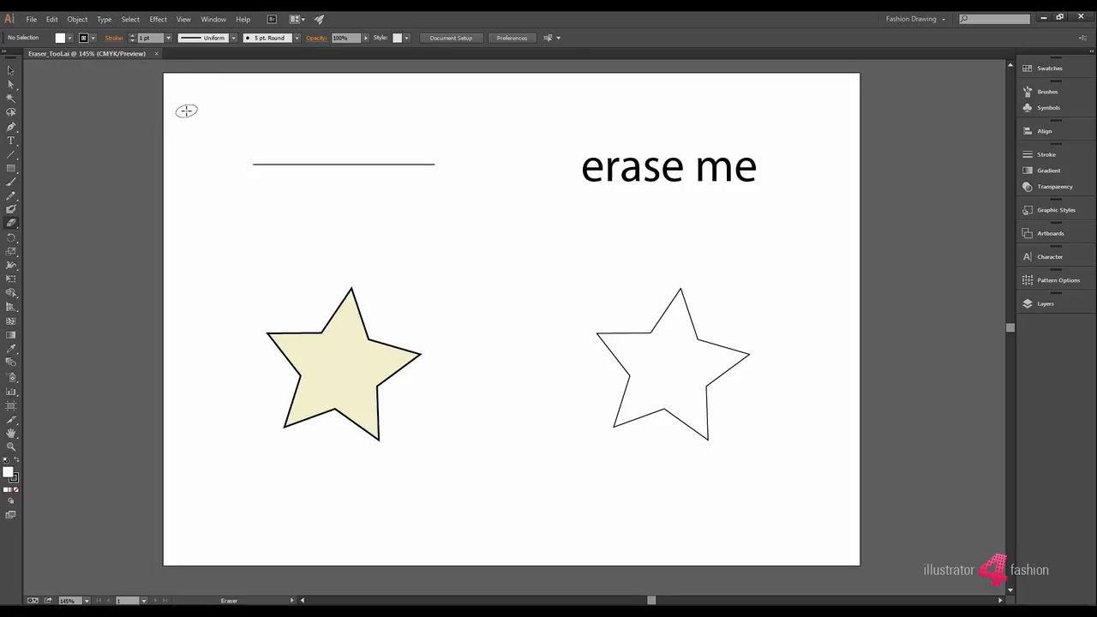
Cut the horizontal line right of its middle with the Scissors tool and move the right segment slightly upward.
left_click(11, 223)
left_click(38, 240)
left_click(362, 164)
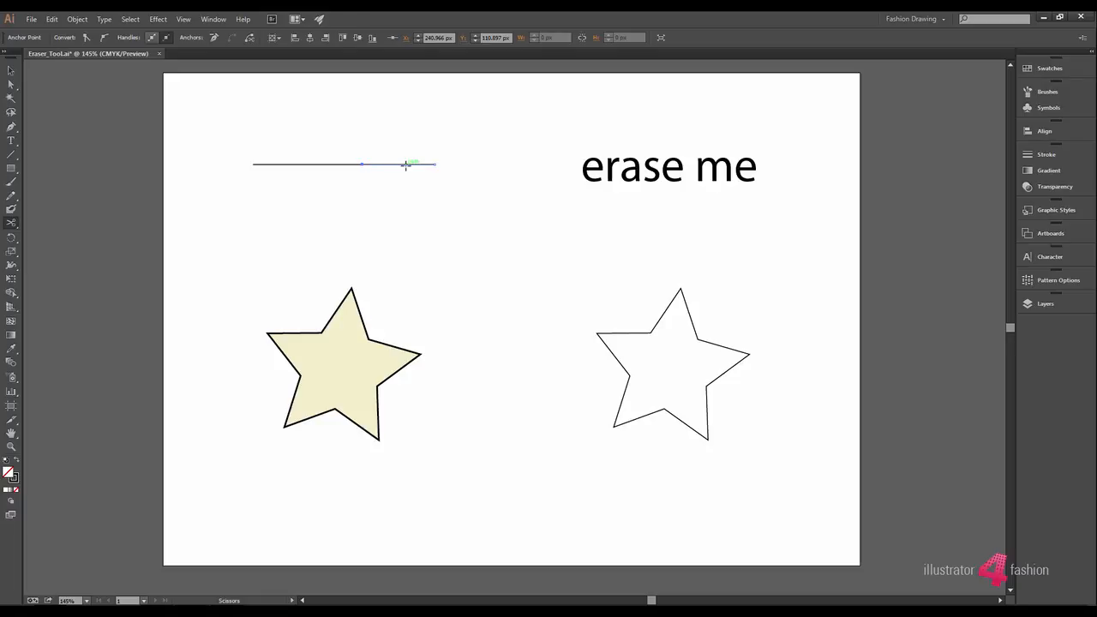
left_click_drag(405, 168, 405, 148)
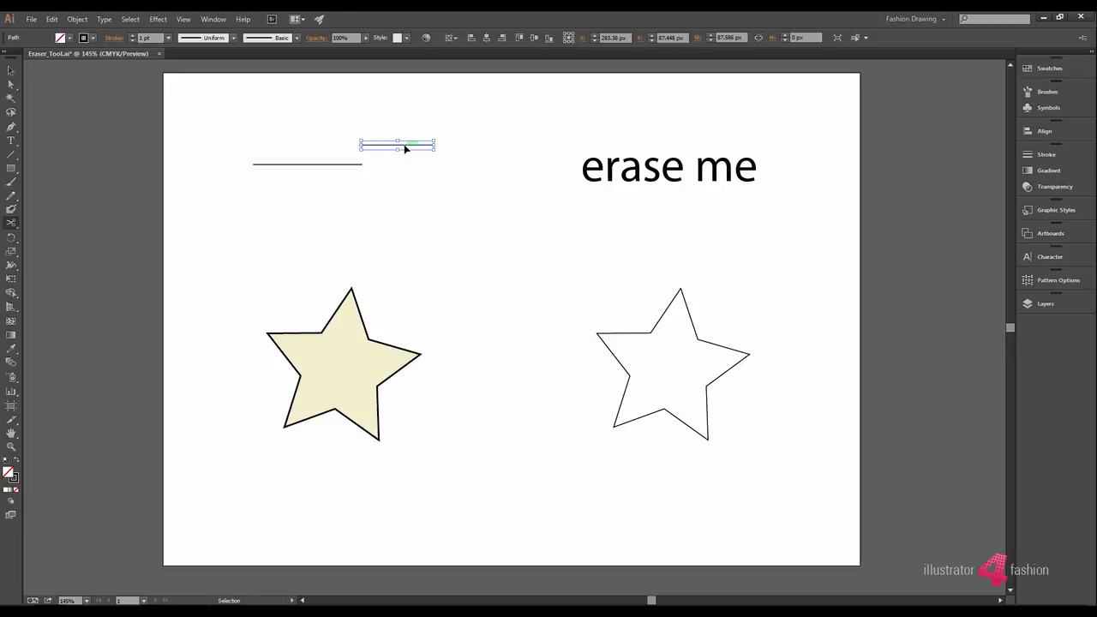
key("c")
left_click(423, 189, "ctrl")
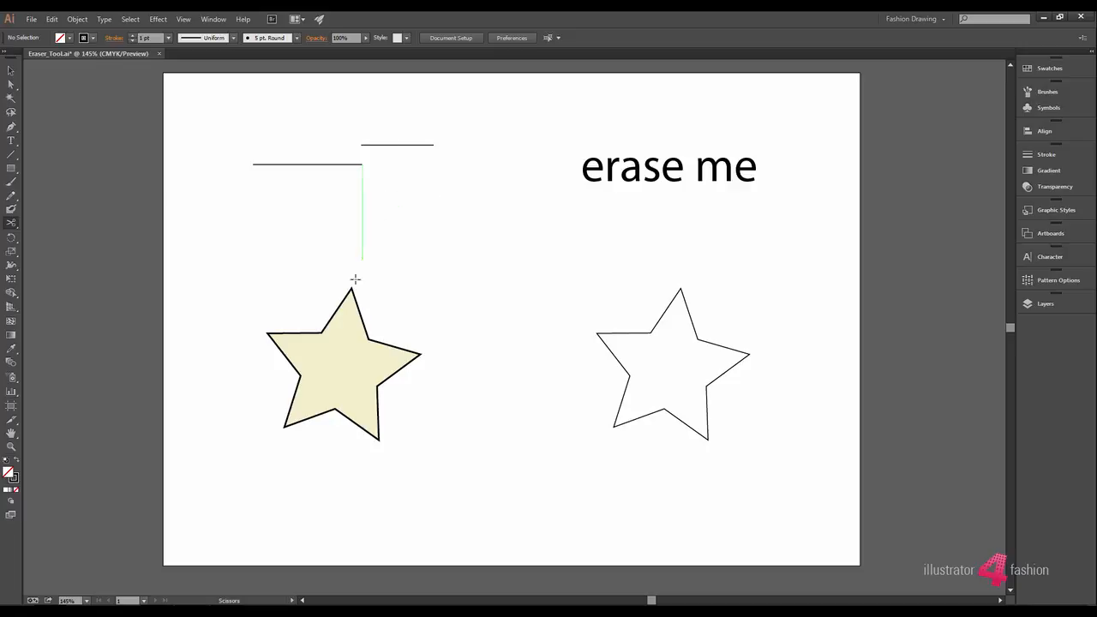
Cut the filled star's outline on its top arm's right edge and pull the cut anchor outward to about X 261, Y 290 px.
left_click(360, 315)
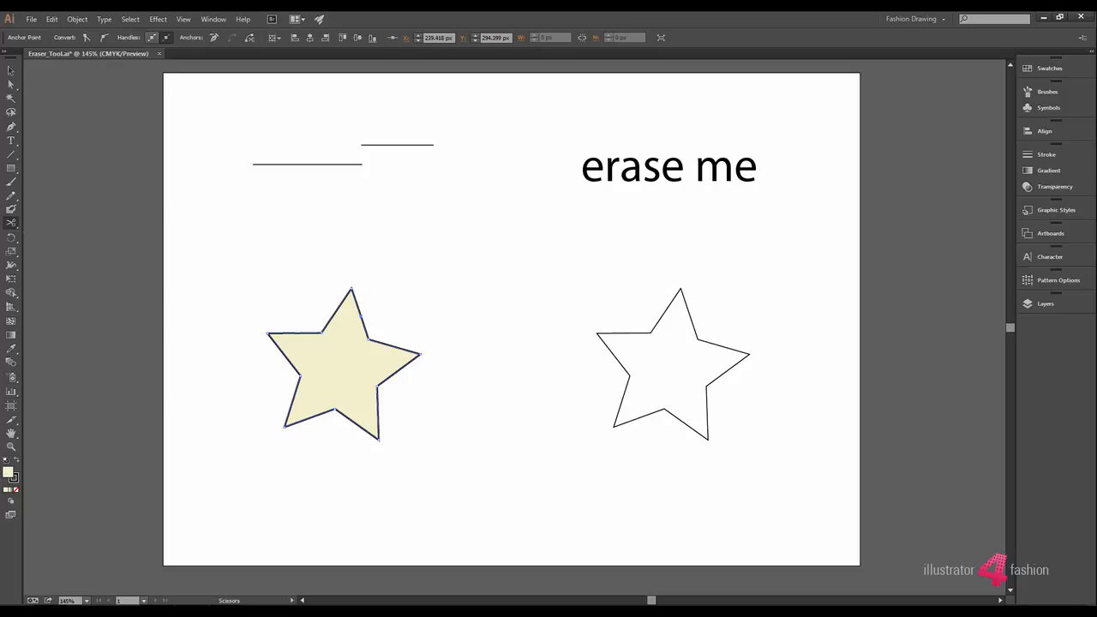
left_click(10, 84)
left_click_drag(362, 316, 380, 317)
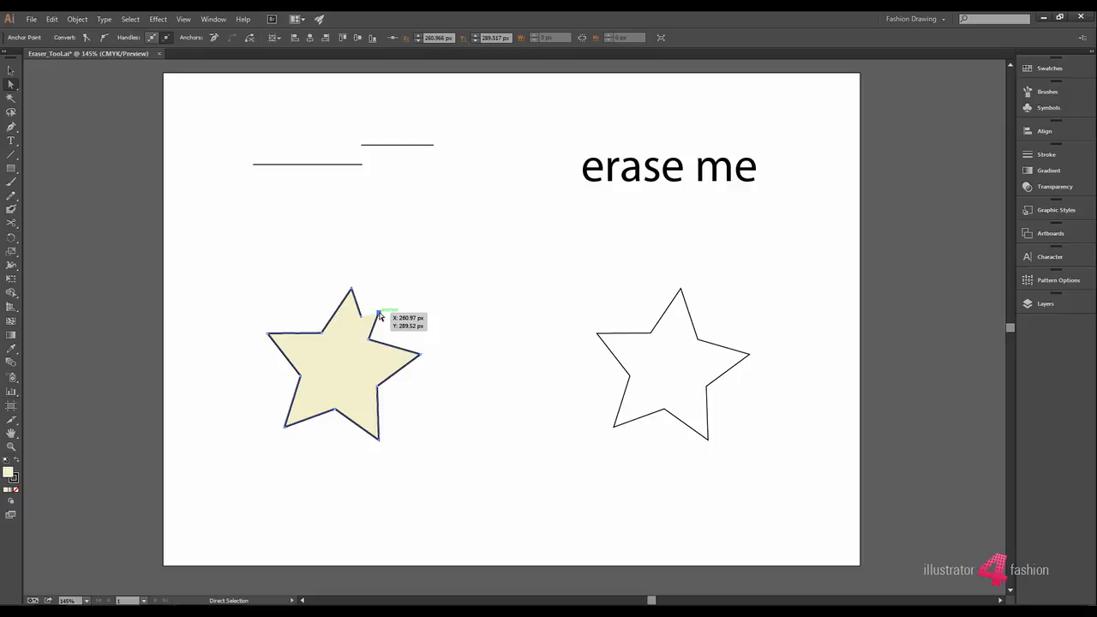
left_click_drag(379, 312, 379, 313)
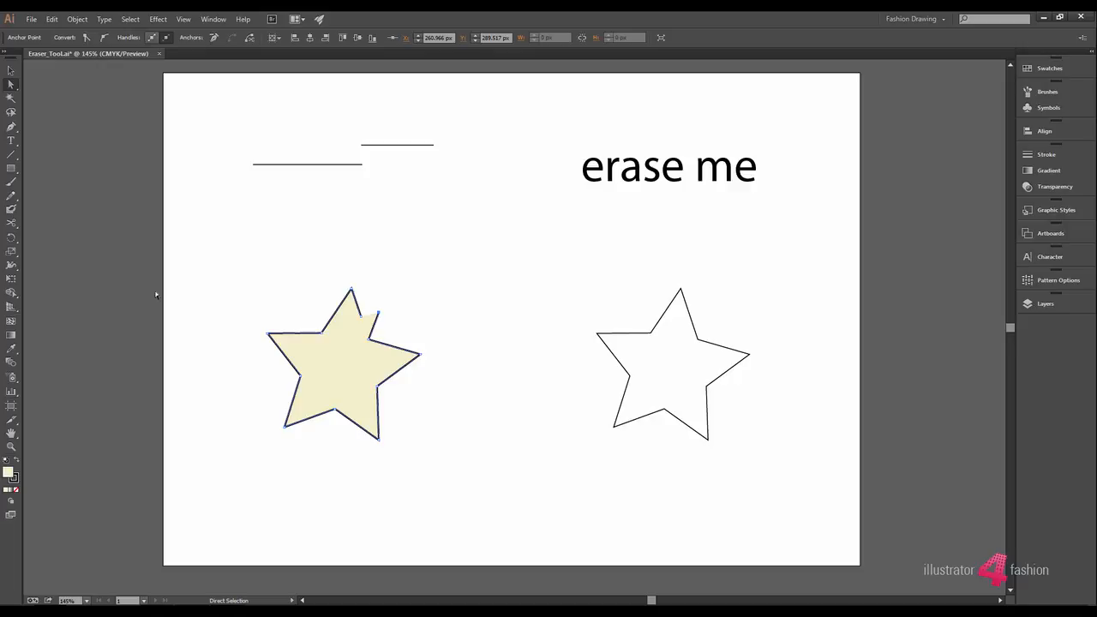
Cut the filled star's outer edges at its two lower arms with the Scissors tool and move the bottom piece down.
left_click(12, 223)
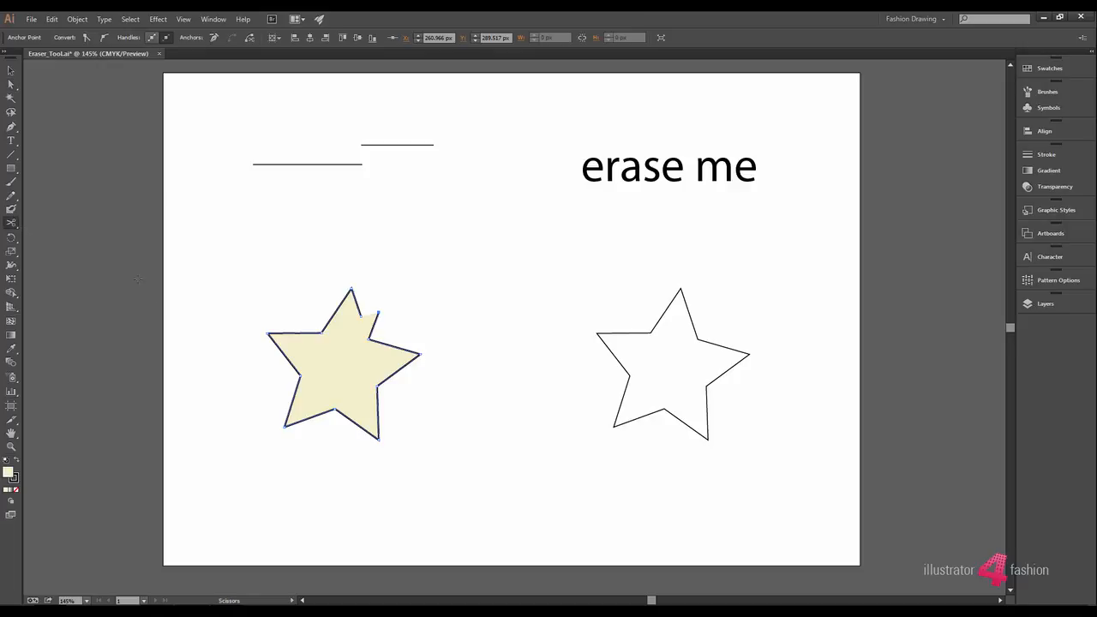
left_click(297, 383)
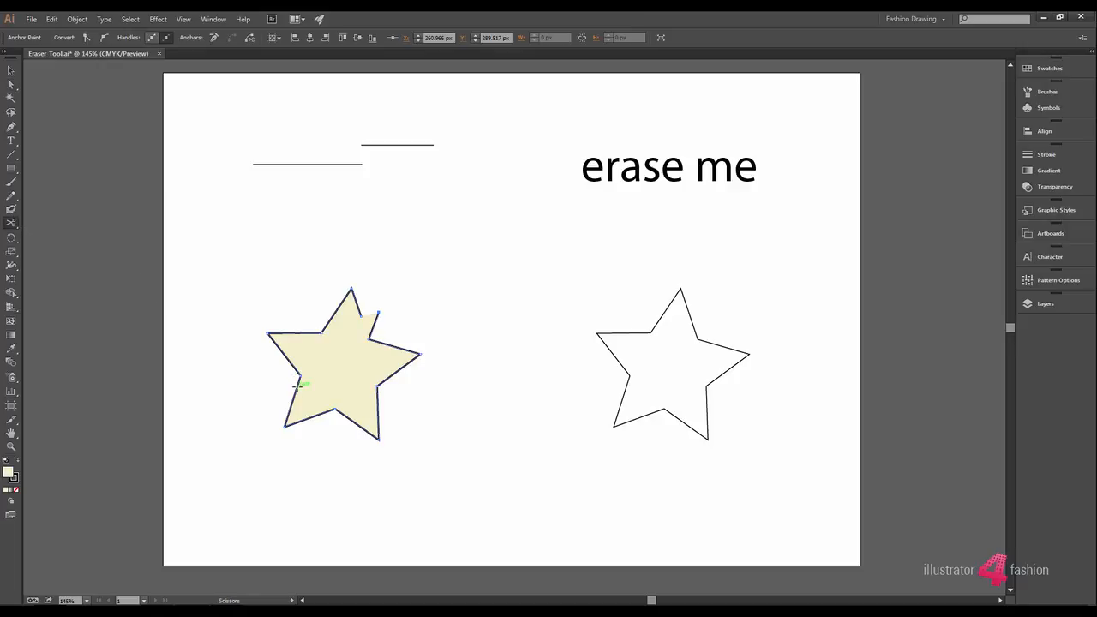
left_click(377, 395)
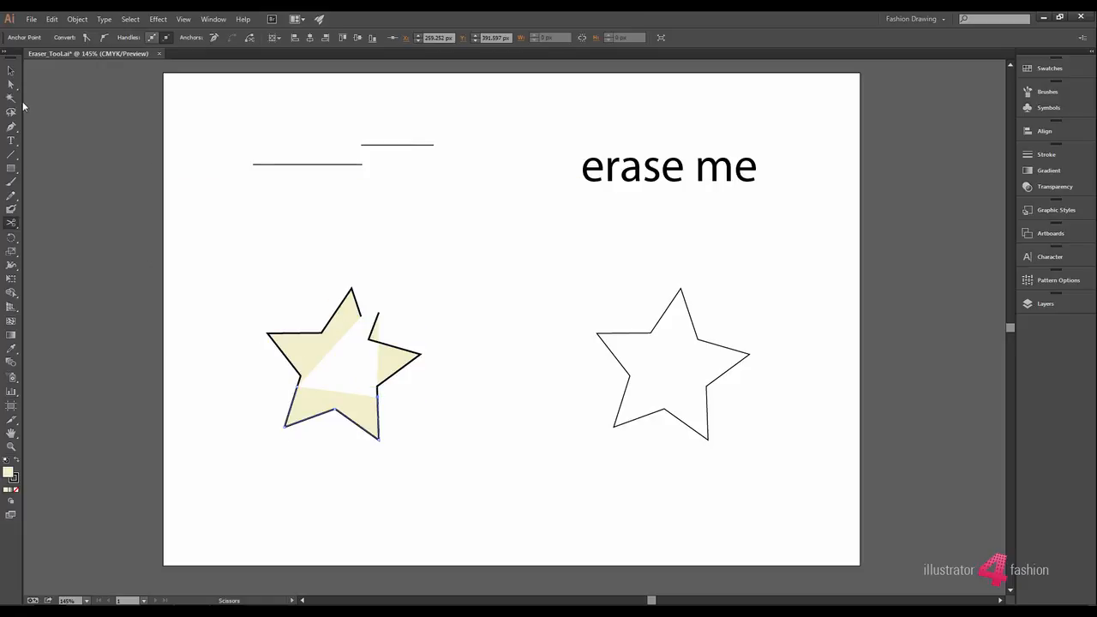
left_click(12, 70)
left_click(324, 420)
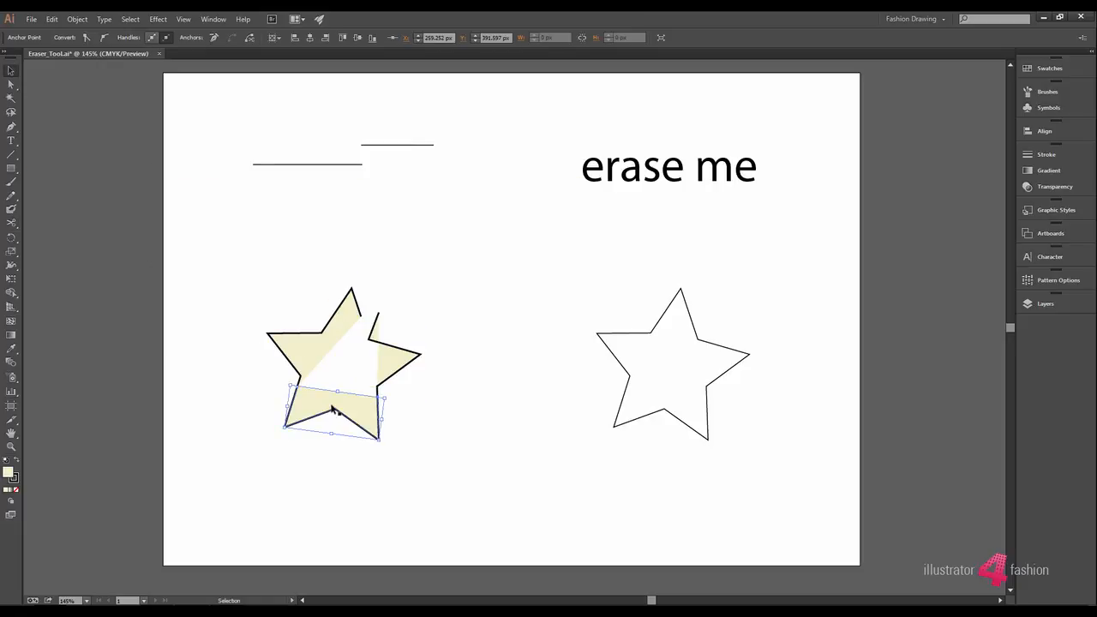
left_click_drag(332, 409, 325, 444)
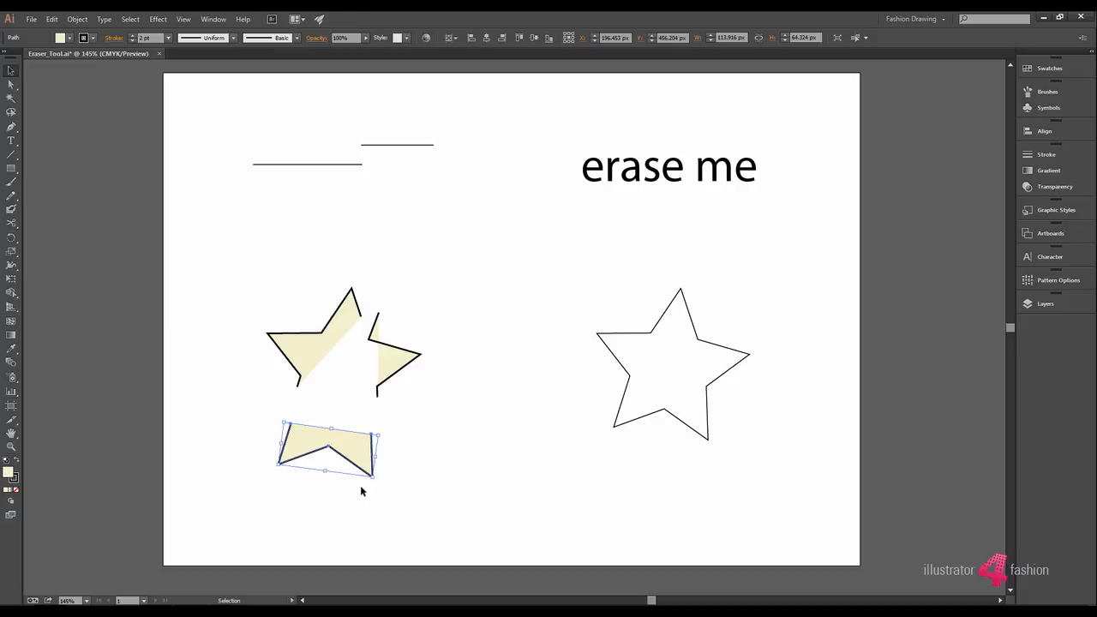
Slice the unfilled star with a straight diagonal Knife cut from its upper-left inner corner to the lower edge of its right arm, then deselect it.
left_click(13, 223)
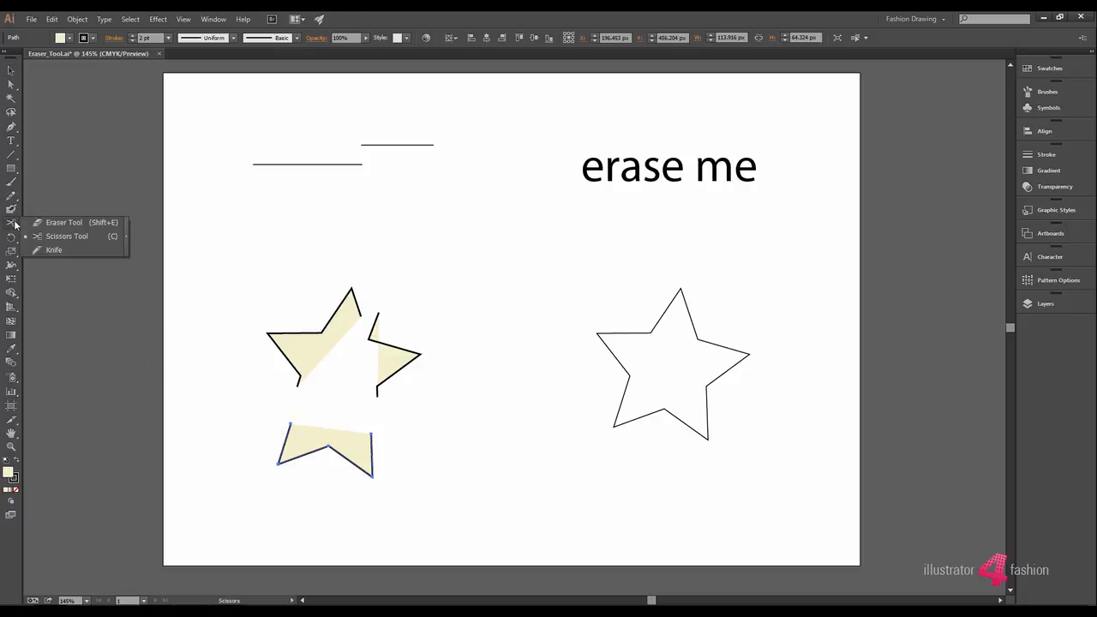
left_click(52, 250)
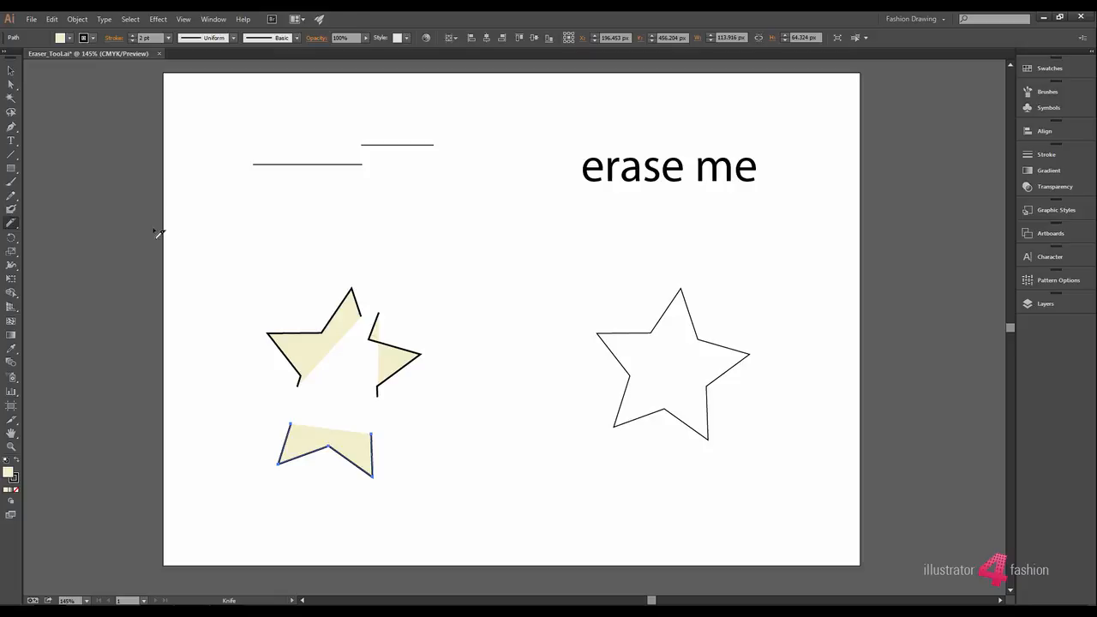
left_click(213, 244, "ctrl")
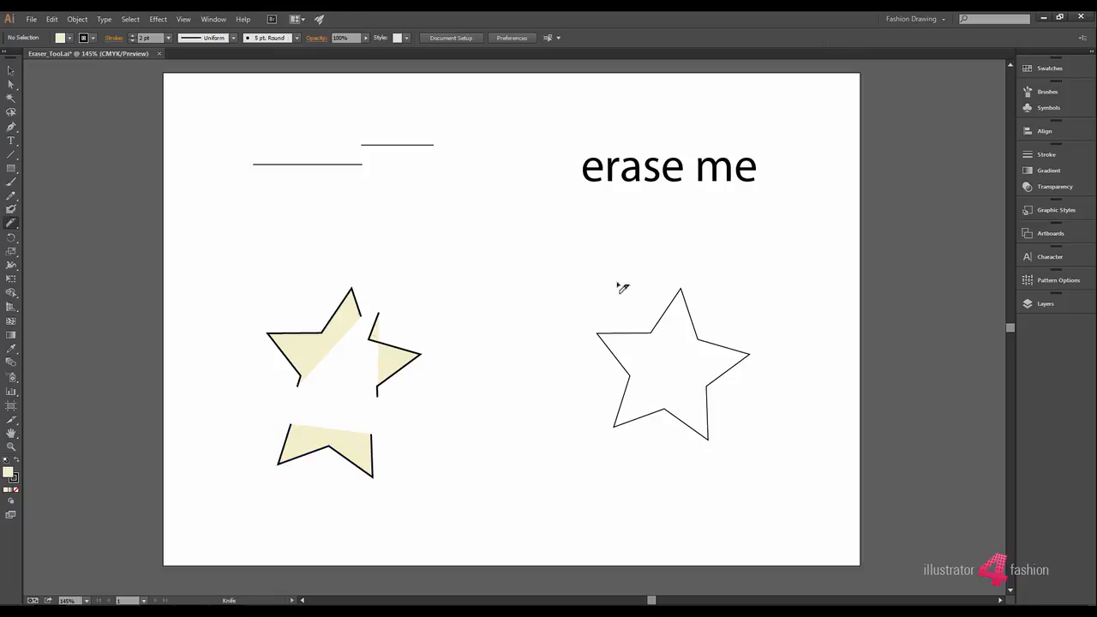
mouse_move(621, 299)
left_mouse_down()
mouse_move(729, 380)
mouse_move(751, 414)
left_mouse_up()
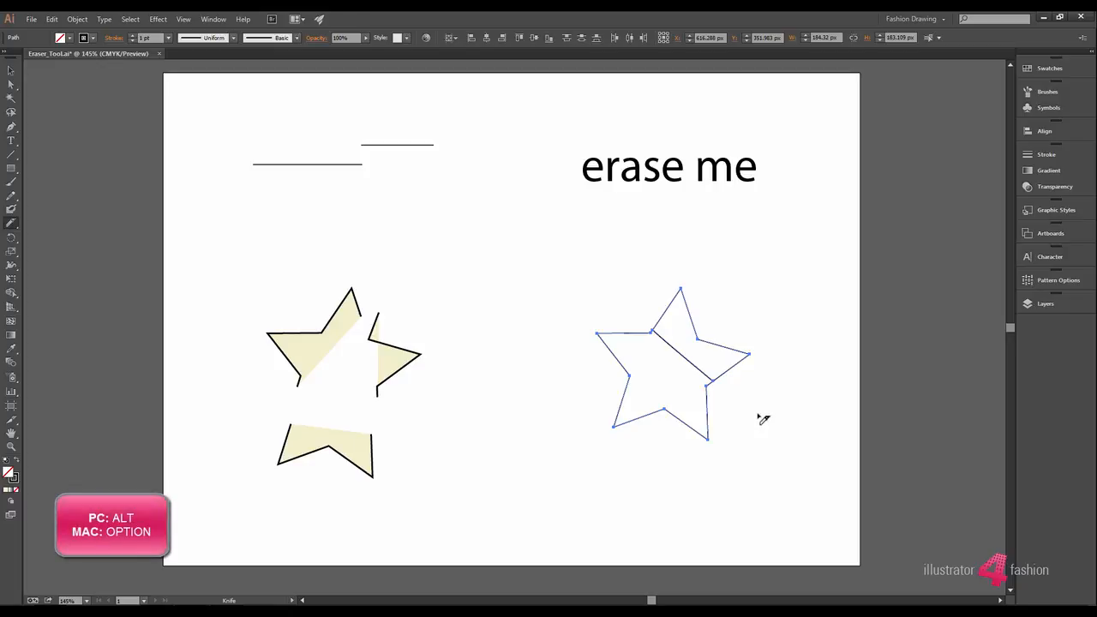
left_click(758, 416, "ctrl")
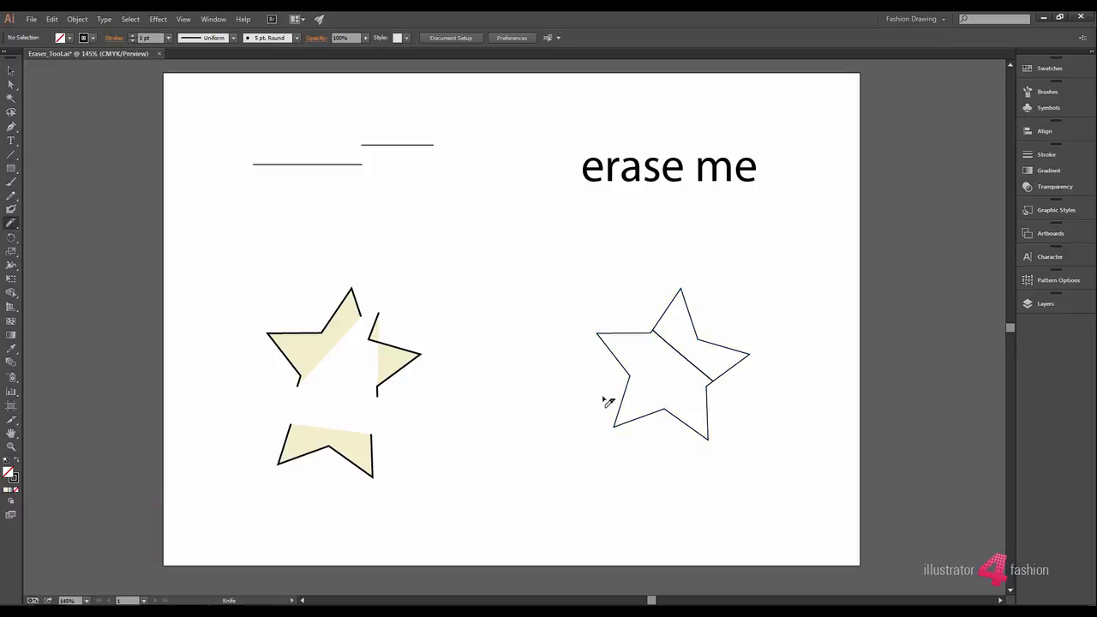
Knife a straight horizontal cut across the unfilled star's two lower arms and a straight vertical cut through its upper-left inner corner.
left_click_drag(603, 399, 751, 403)
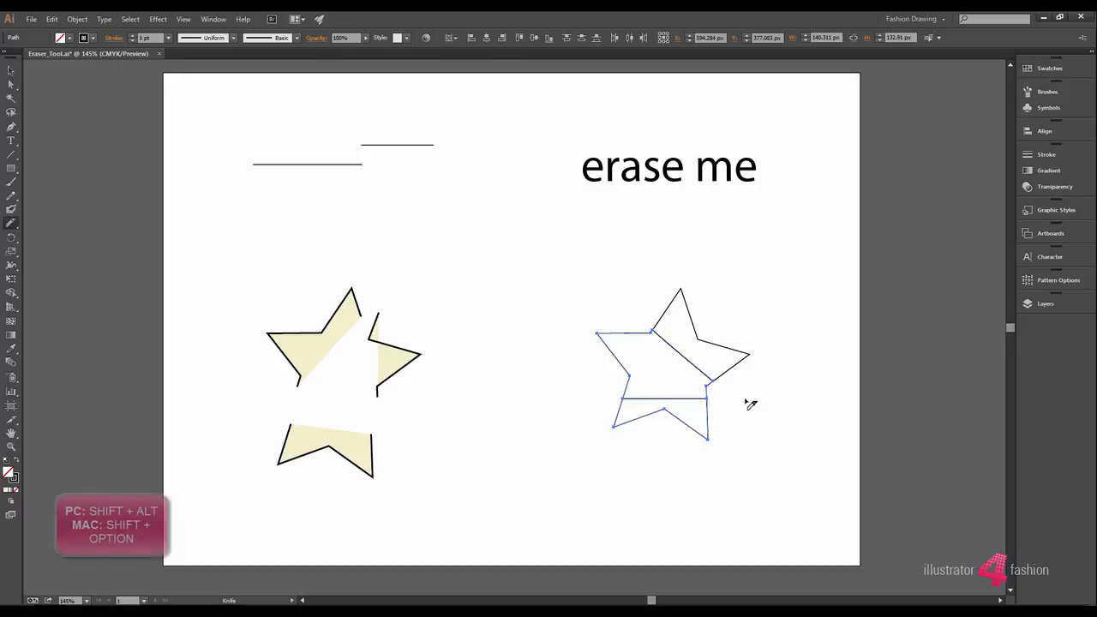
left_click(655, 274, "ctrl")
left_click_drag(655, 276, 659, 459)
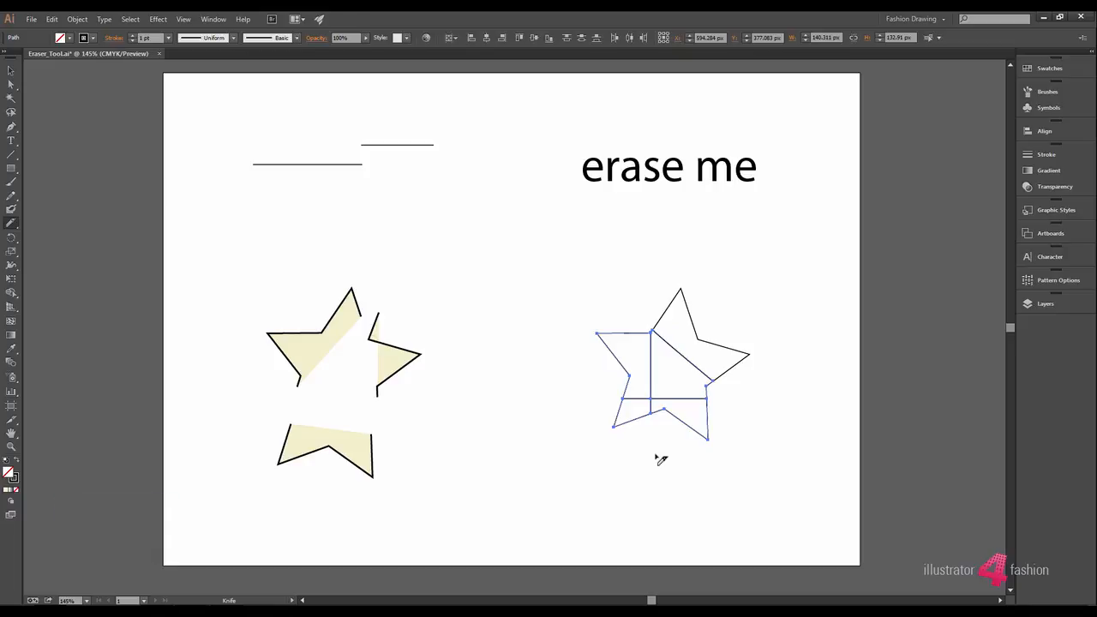
left_click(656, 460, "ctrl")
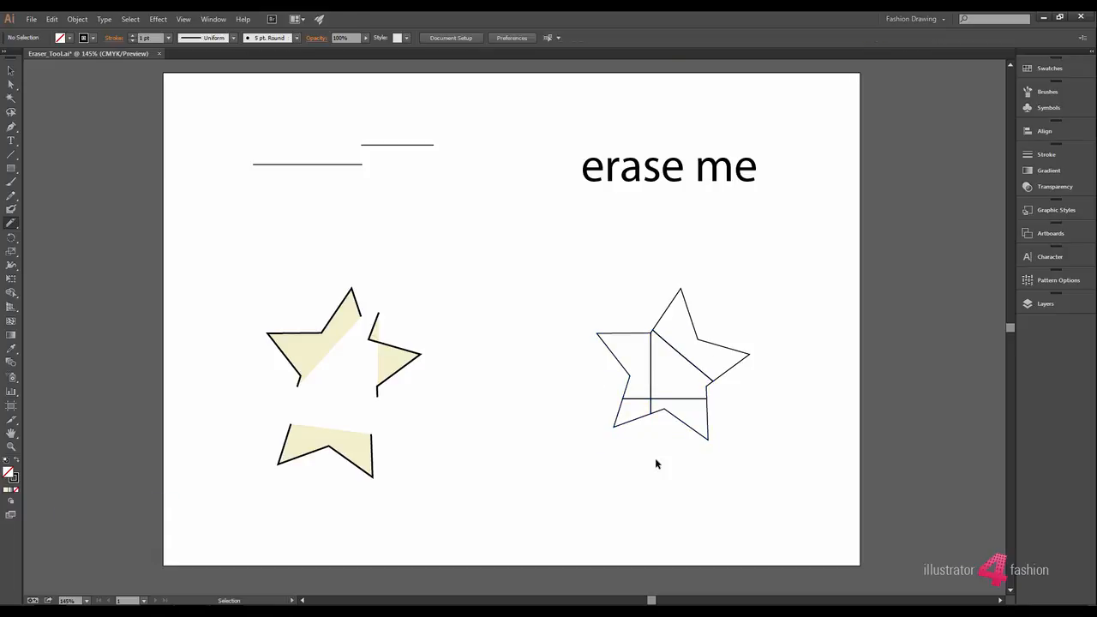
Move the unfilled star's left, two lower and upper-right pieces outward, away from the central piece.
left_click_drag(622, 367, 596, 347)
left_click_drag(644, 421, 628, 441)
left_click_drag(685, 421, 691, 468)
left_click_drag(699, 338, 734, 279)
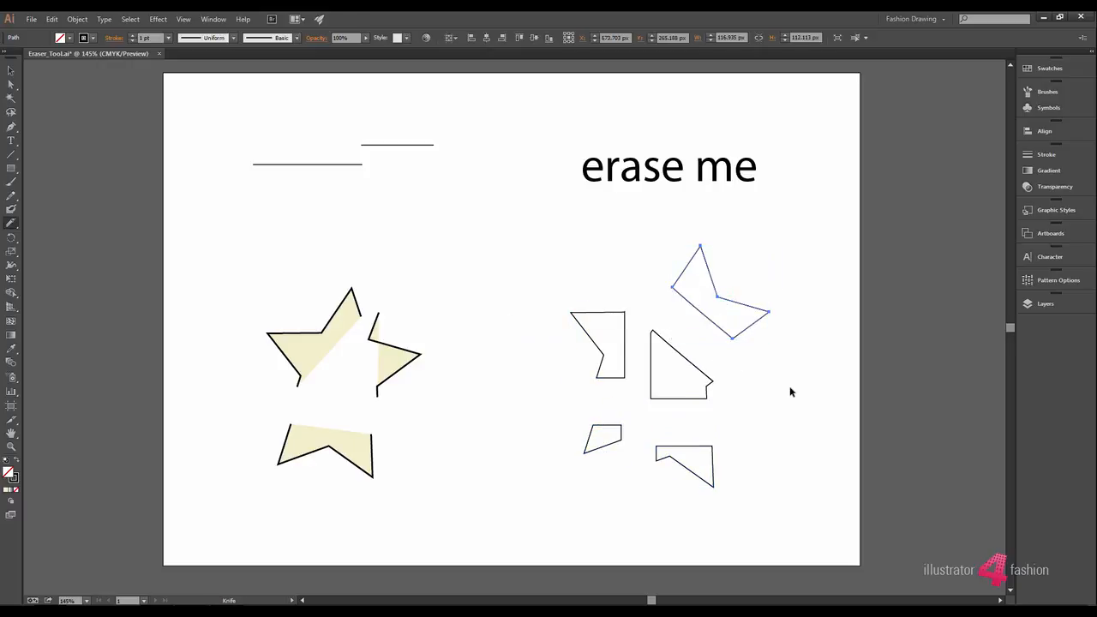